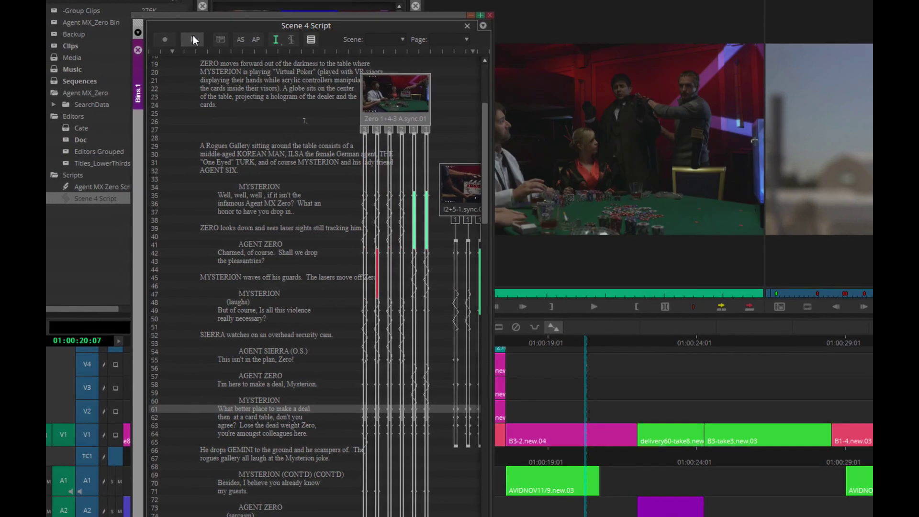
# Step: Set the VFX workspace capacity to 306 GB in the NEXIS Workspaces list
pyautogui.click(193, 35)
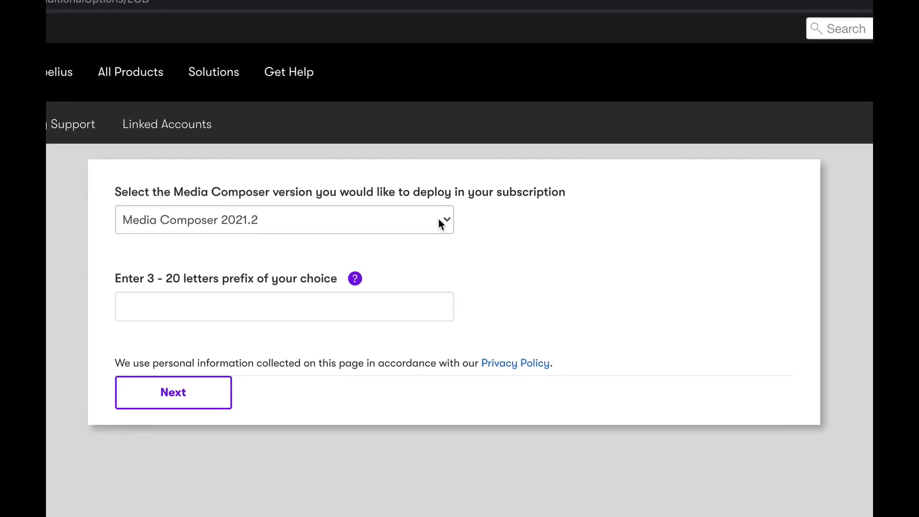
pyautogui.click(438, 221)
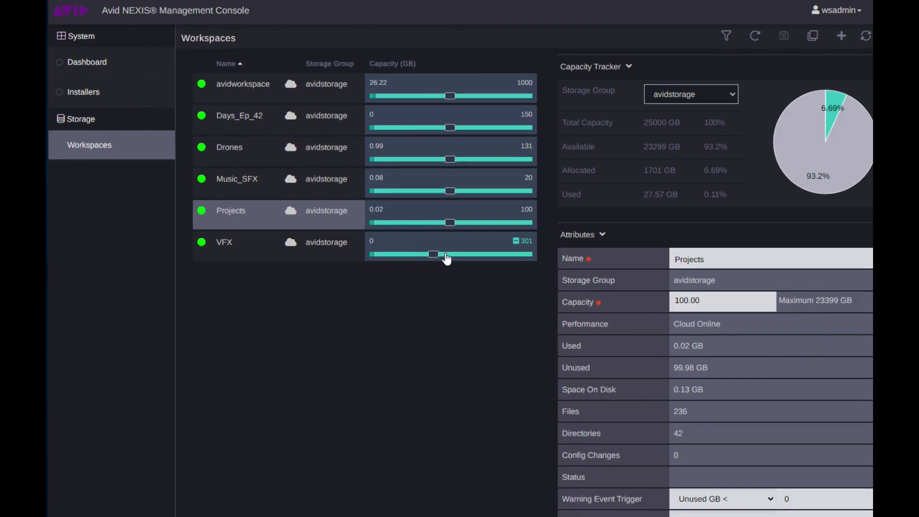
pyautogui.moveTo(446, 258); pyautogui.dragTo(485, 265)
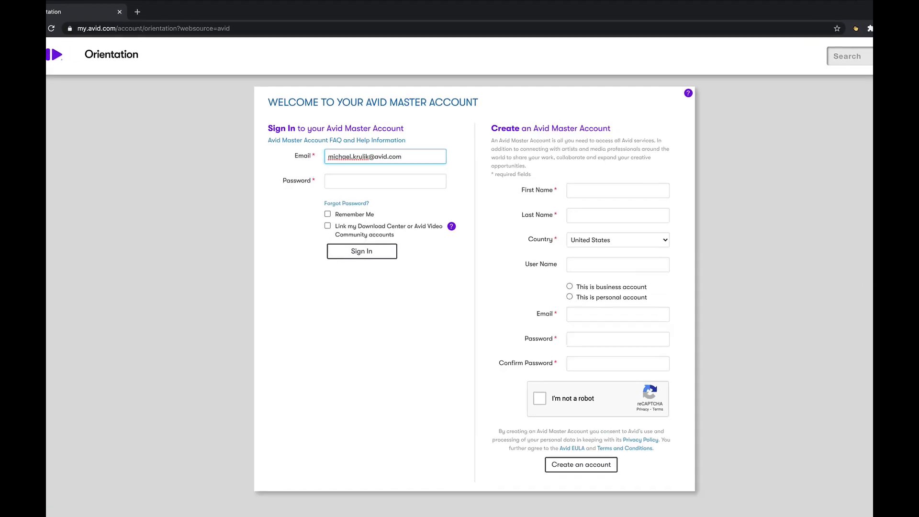
# Step: Sign in to the Avid Master Account with the account password
pyautogui.press('Tab')
pyautogui.write('••••••••')
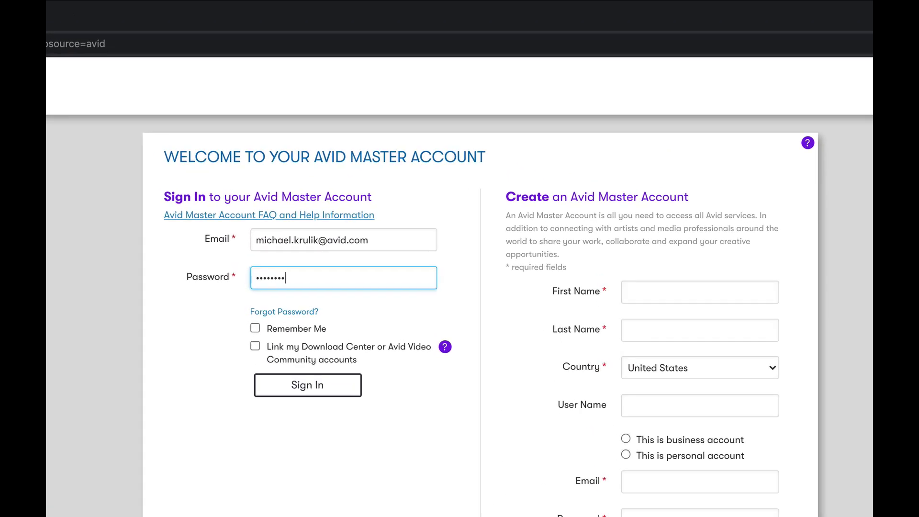
pyautogui.press('Return')
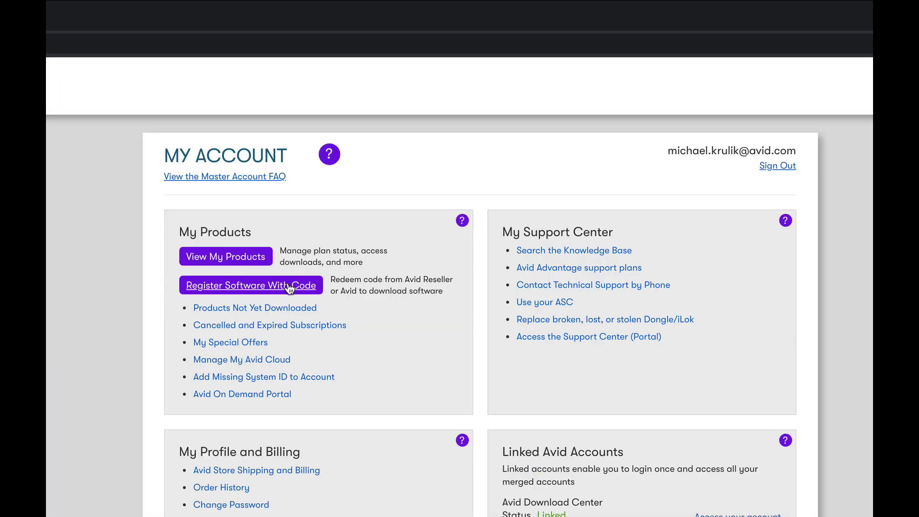
# Step: Paste the Edit On Demand redemption code on the Register Software With Code page
pyautogui.click(289, 287)
pyautogui.click(281, 273)
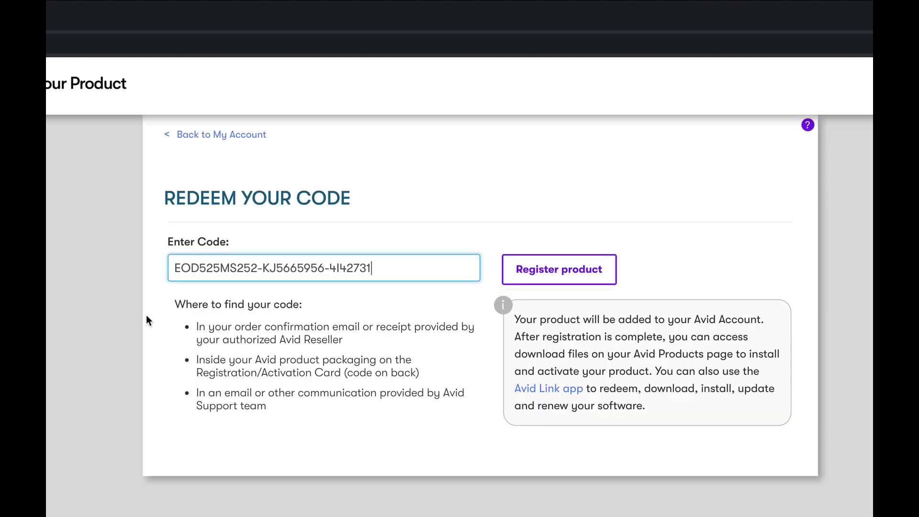
# Step: Register the product and spend the credits on a new subscription
pyautogui.click(561, 280)
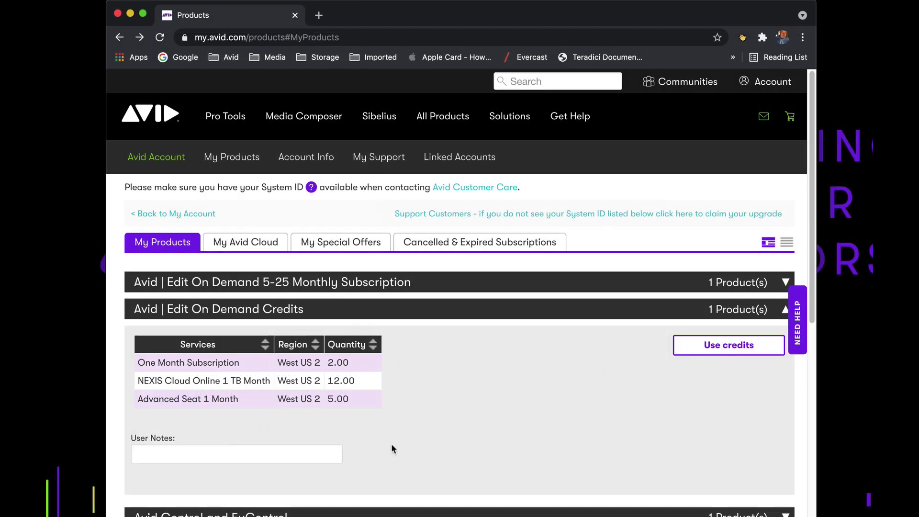
pyautogui.click(714, 344)
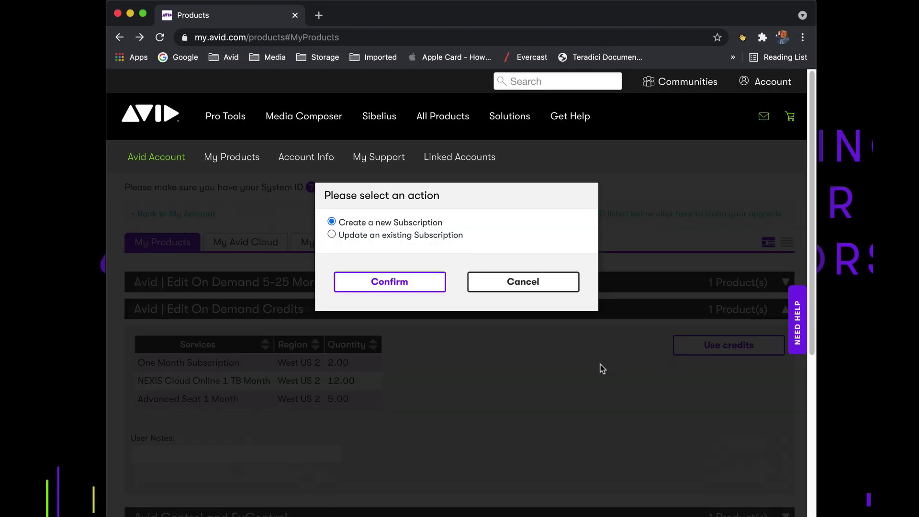
pyautogui.click(375, 235)
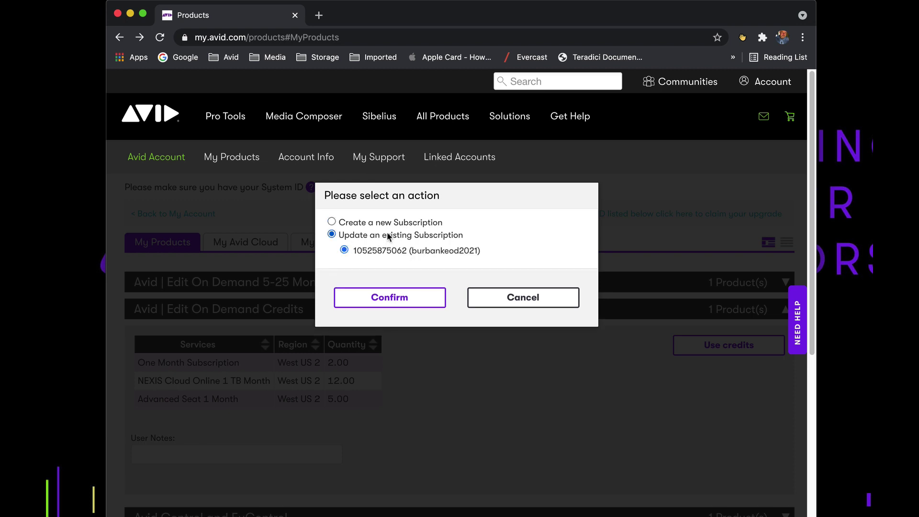
pyautogui.click(363, 223)
pyautogui.click(411, 287)
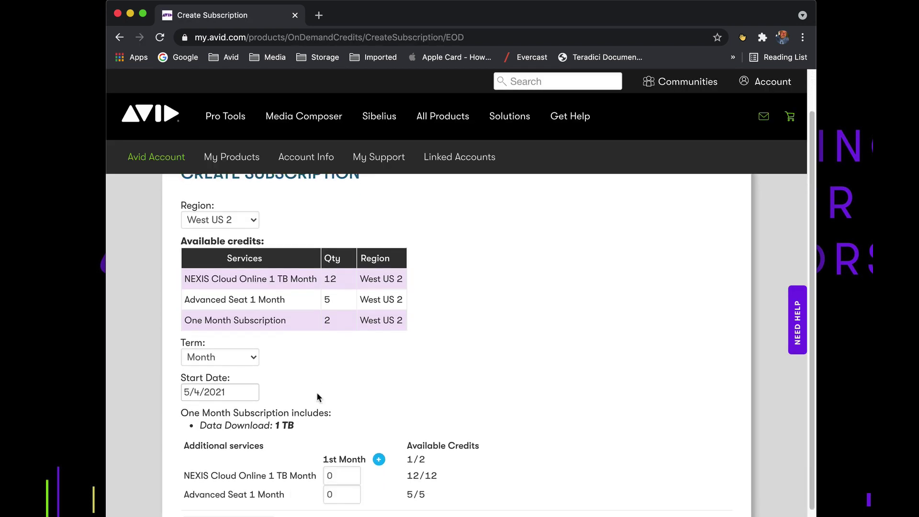
# Step: Set the start date to 5/31/2021 with 1 NEXIS TB and 2 Advanced Seats for month one
pyautogui.scroll(-1, 316, 397)
pyautogui.click(237, 377)
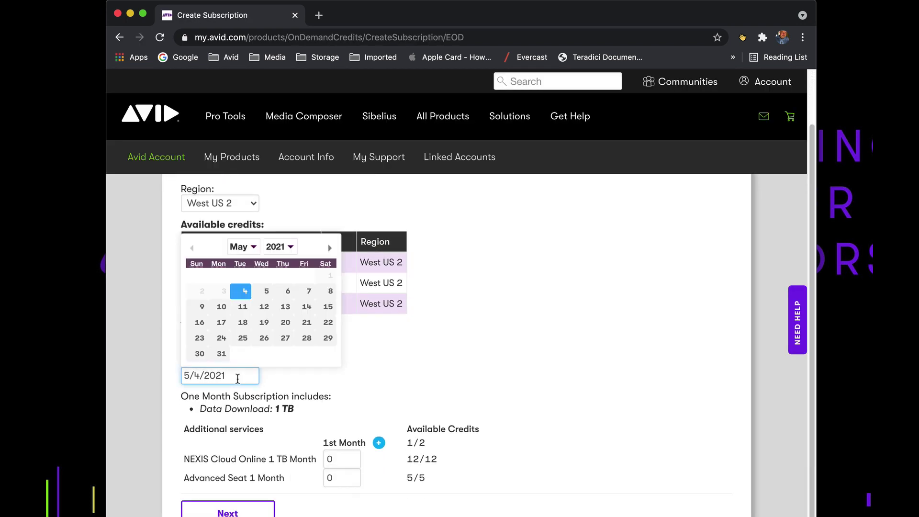
pyautogui.click(218, 354)
pyautogui.scroll(-1, 386, 478)
pyautogui.click(355, 438)
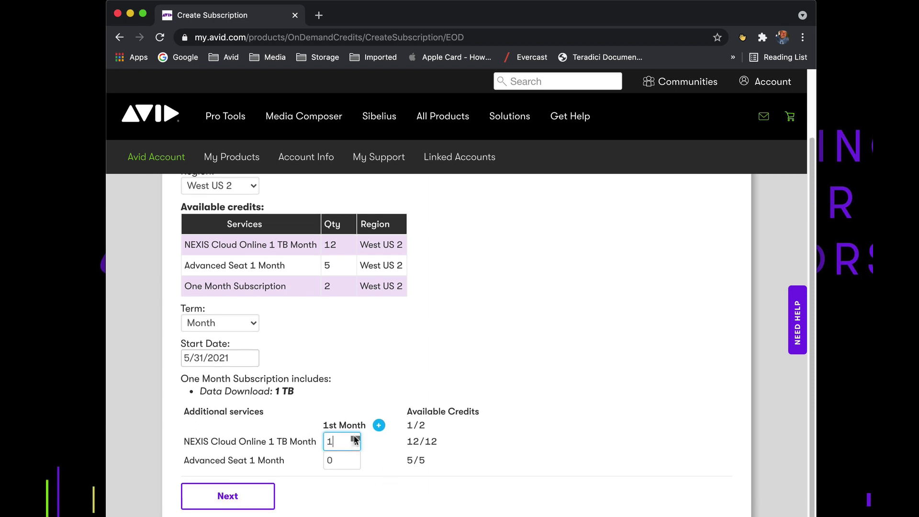
pyautogui.click(355, 457)
pyautogui.click(355, 458)
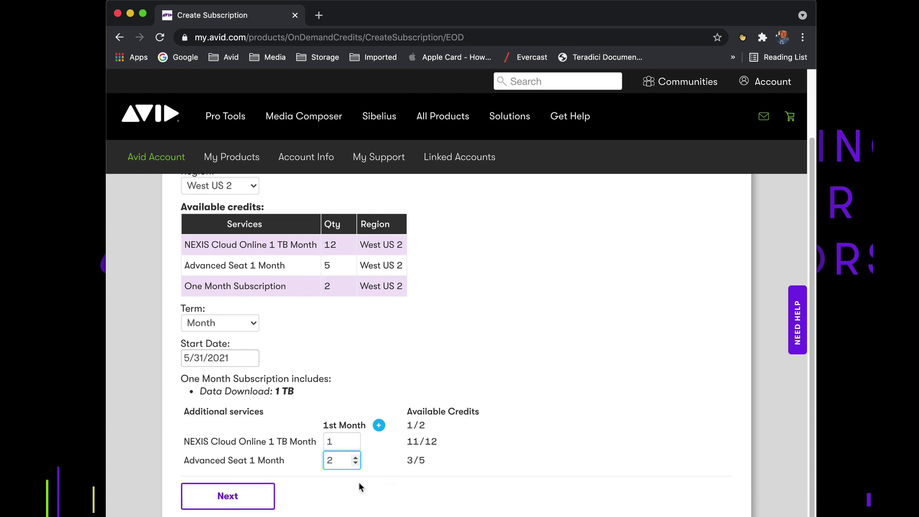
# Step: Add a second month with 1 NEXIS TB and 1 Advanced Seat
pyautogui.click(378, 426)
pyautogui.click(405, 439)
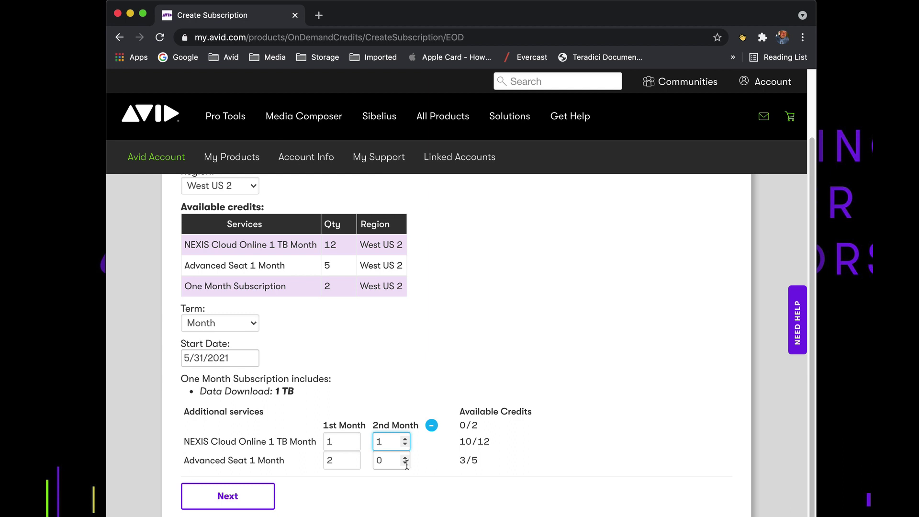
pyautogui.click(405, 457)
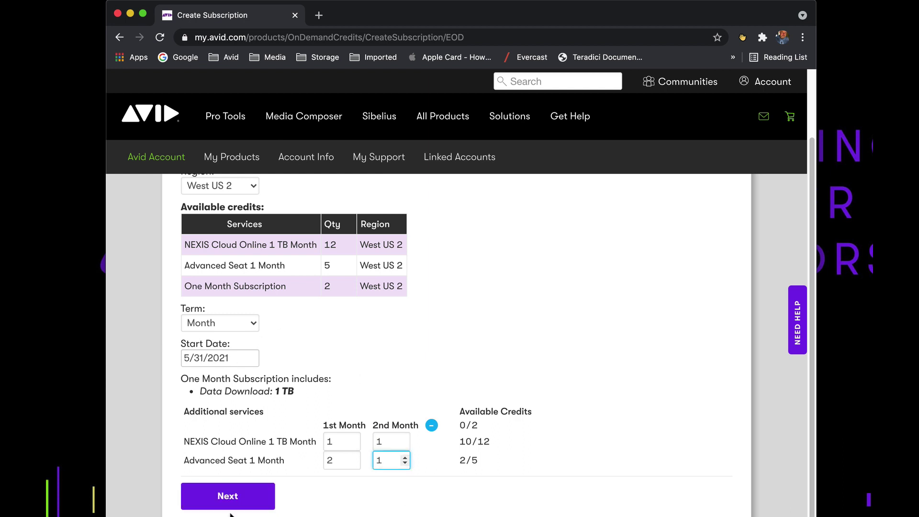
# Step: Keep Media Composer 2021.2, enter prefix episode5, and accept the terms and conditions
pyautogui.click(249, 496)
pyautogui.click(436, 245)
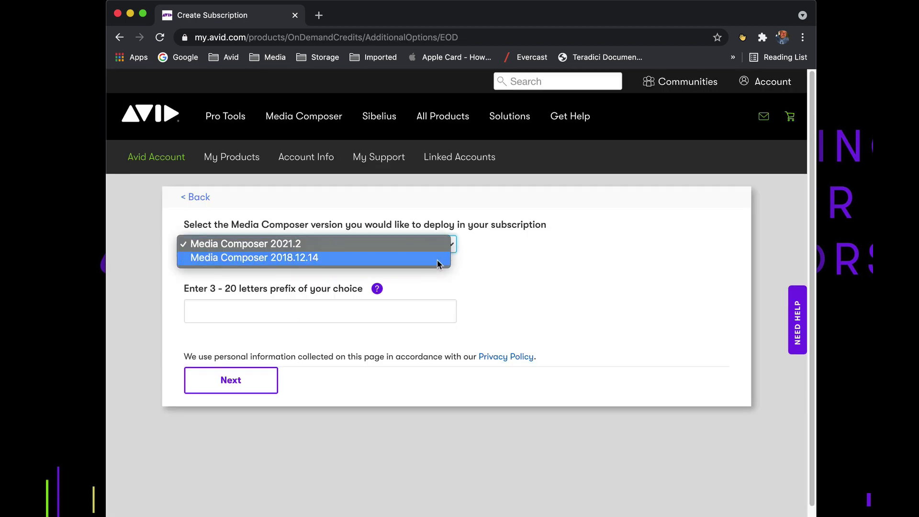
pyautogui.click(435, 245)
pyautogui.click(376, 307)
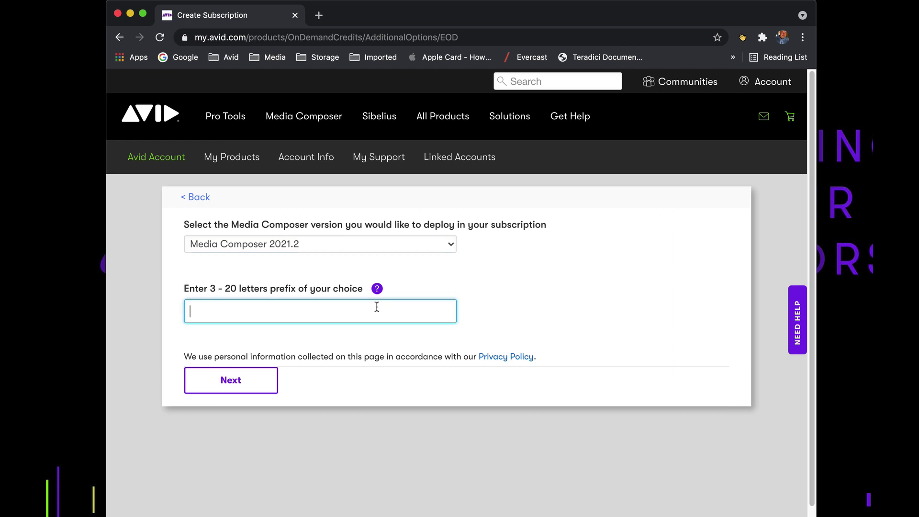
pyautogui.write('episode5')
pyautogui.click(266, 383)
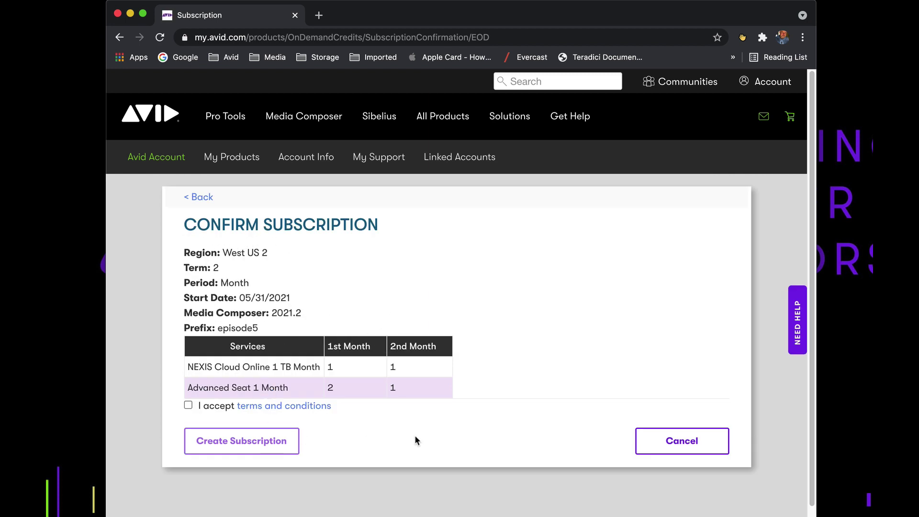
pyautogui.click(188, 405)
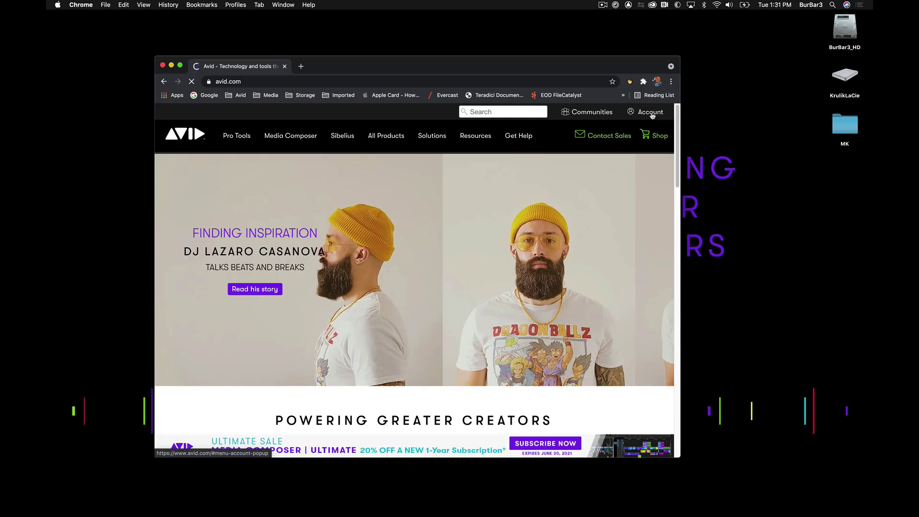
# Step: Go to Account > My Products and follow the Avid On Demand Portal link
pyautogui.click(655, 113)
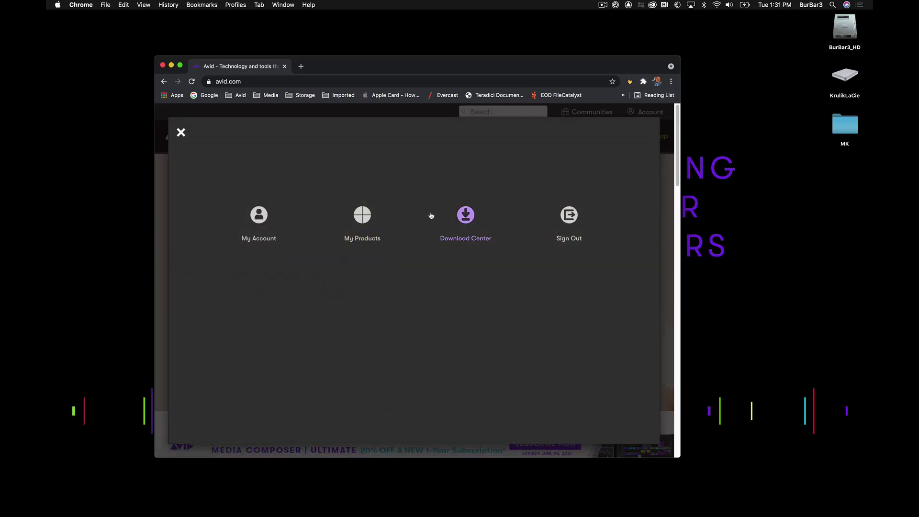
pyautogui.click(368, 224)
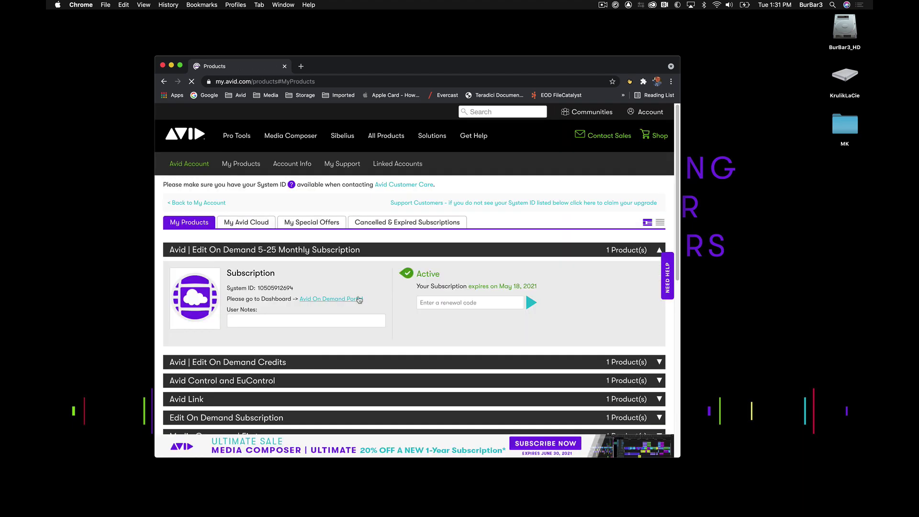
pyautogui.click(326, 299)
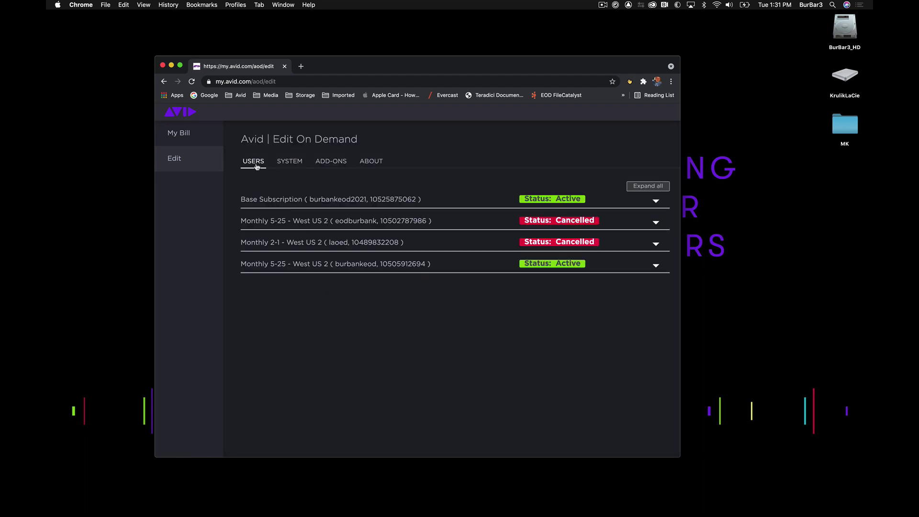
# Step: Add a new user named henry to the Base Subscription
pyautogui.click(294, 203)
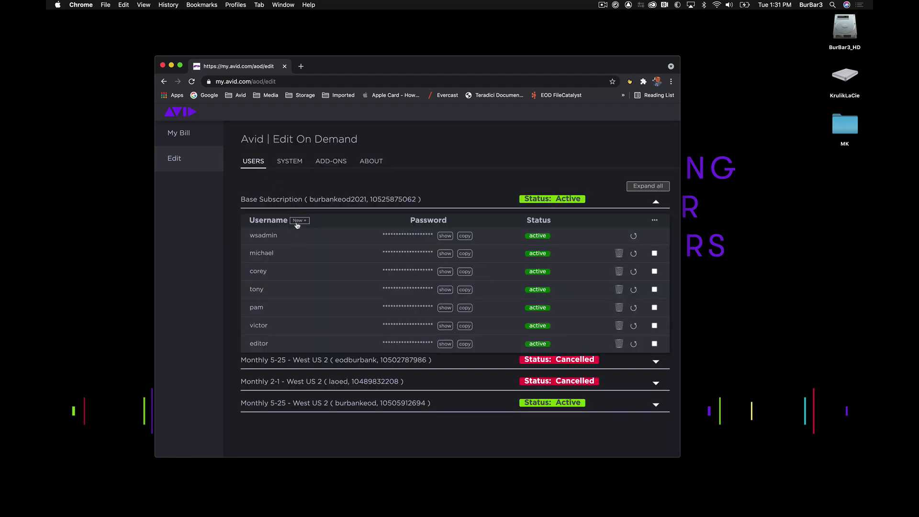
pyautogui.click(300, 221)
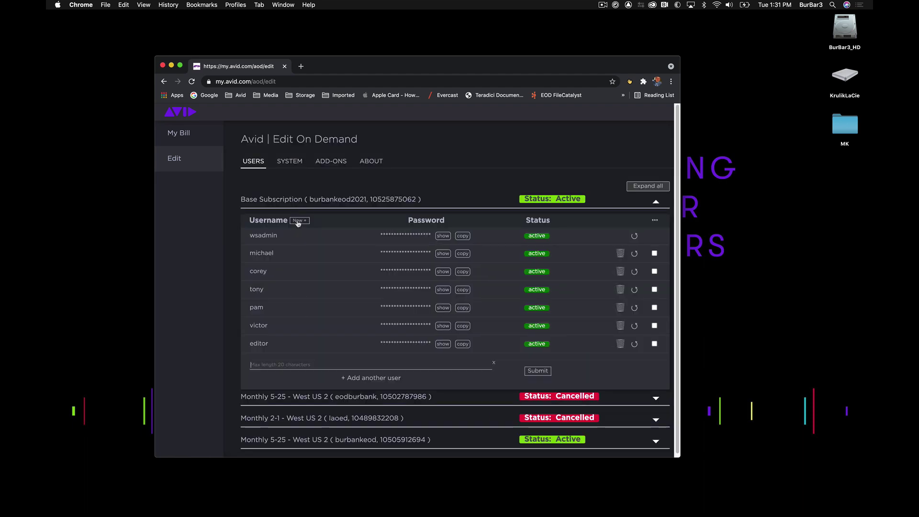
pyautogui.click(296, 362)
pyautogui.write('henry')
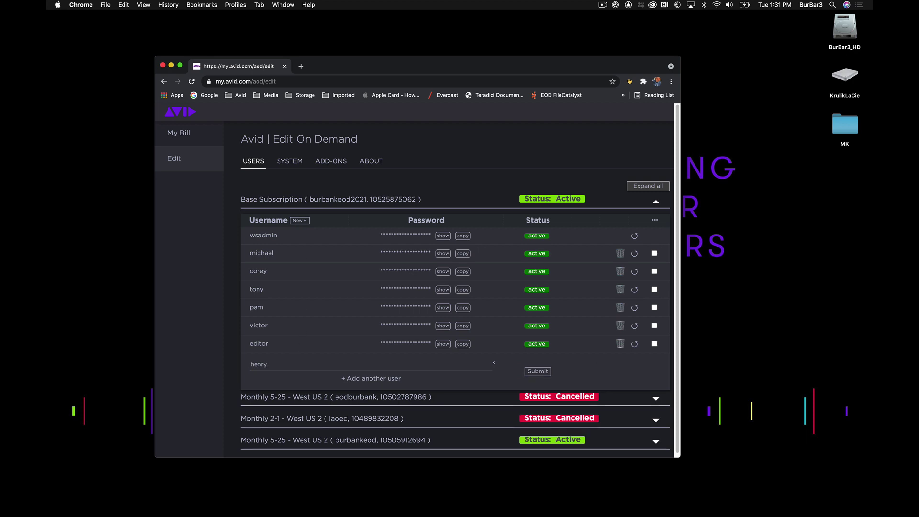
pyautogui.click(536, 372)
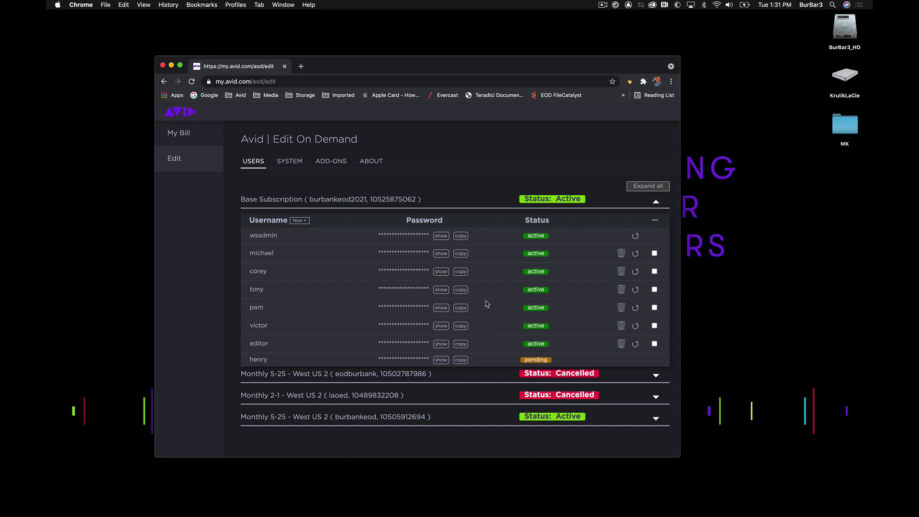
# Step: Delete one Base Subscription user, cancel the editor's password reset, and show the SYSTEM tab
pyautogui.click(621, 326)
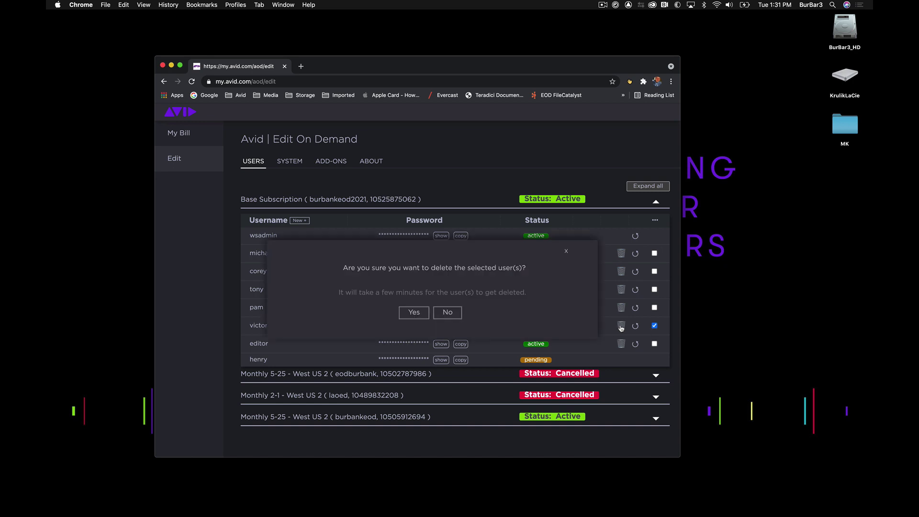
pyautogui.click(414, 313)
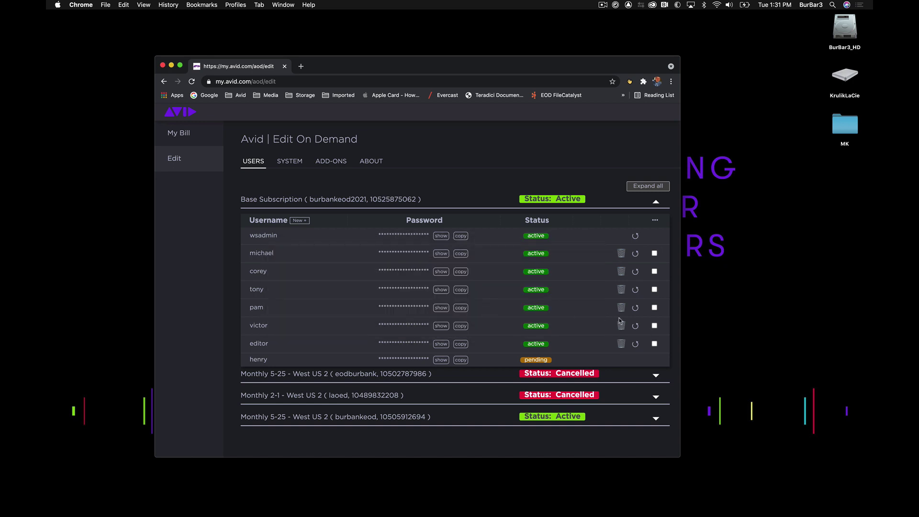
pyautogui.click(635, 344)
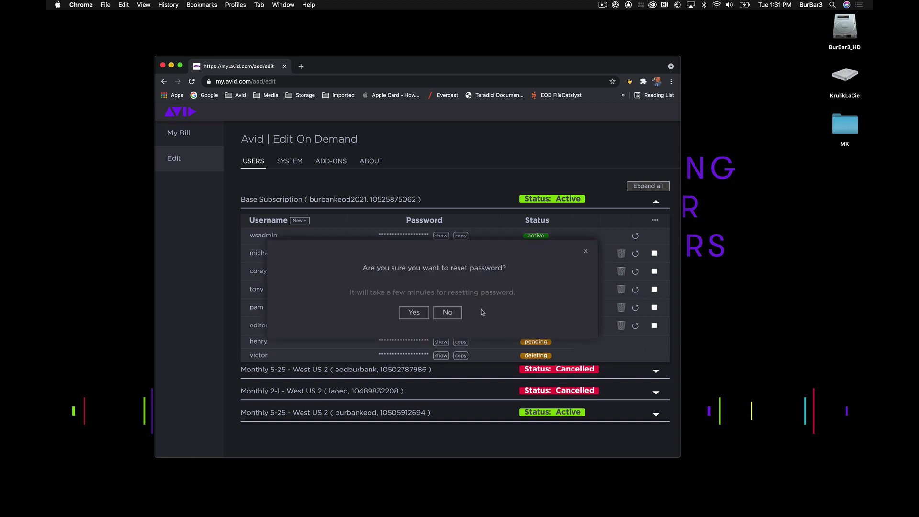
pyautogui.click(448, 313)
pyautogui.click(289, 163)
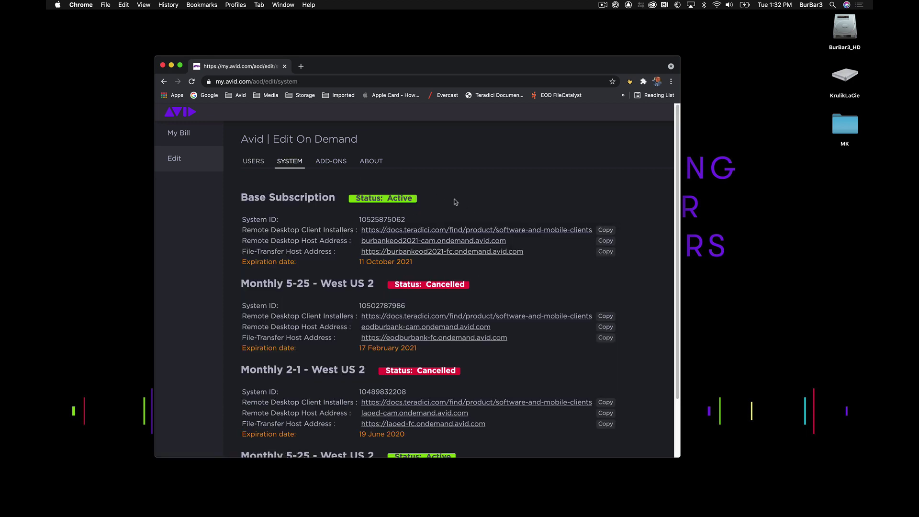
# Step: View the Teradici Remote Desktop Client Installers page, then return to the my.avid.com system page
pyautogui.click(441, 231)
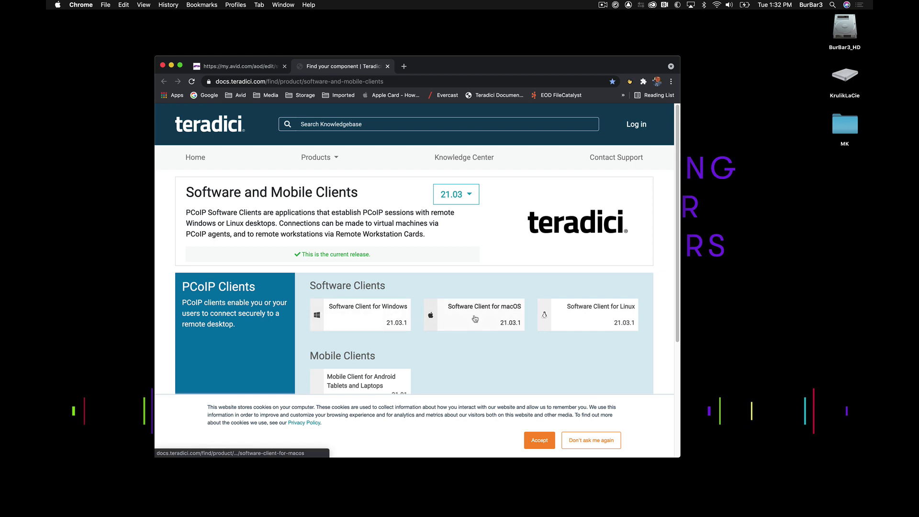
pyautogui.click(270, 70)
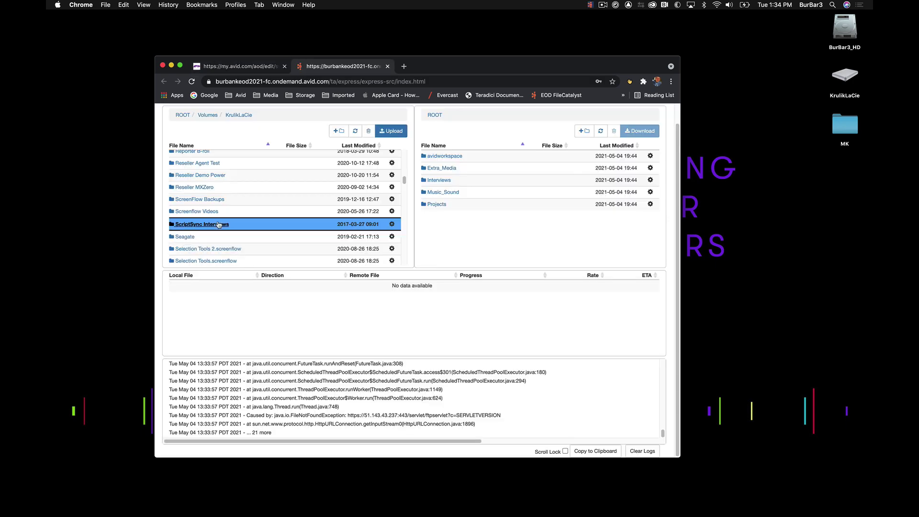
# Step: Upload Kim CU_V1-0001.mov and Kim CU_V1-0002.mov from the Kim folder through the file-transfer site
pyautogui.click(219, 223)
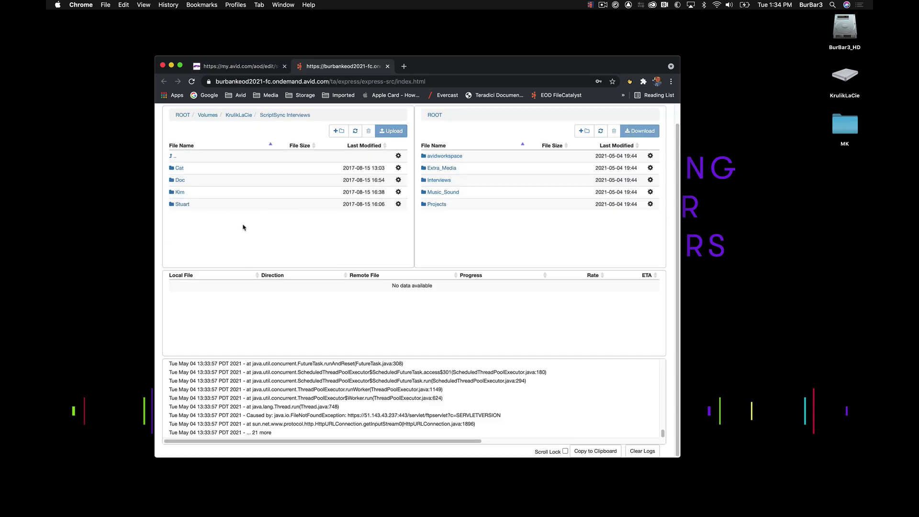
pyautogui.doubleClick(180, 193)
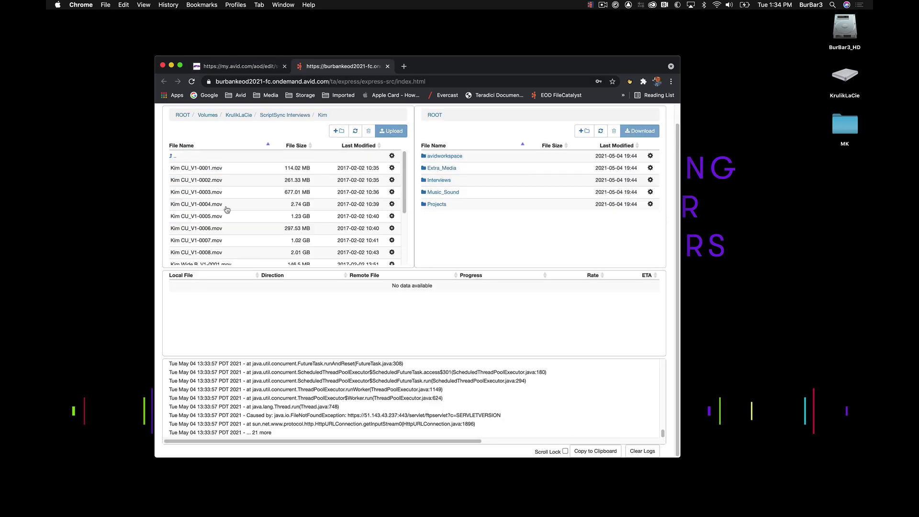
pyautogui.click(191, 170)
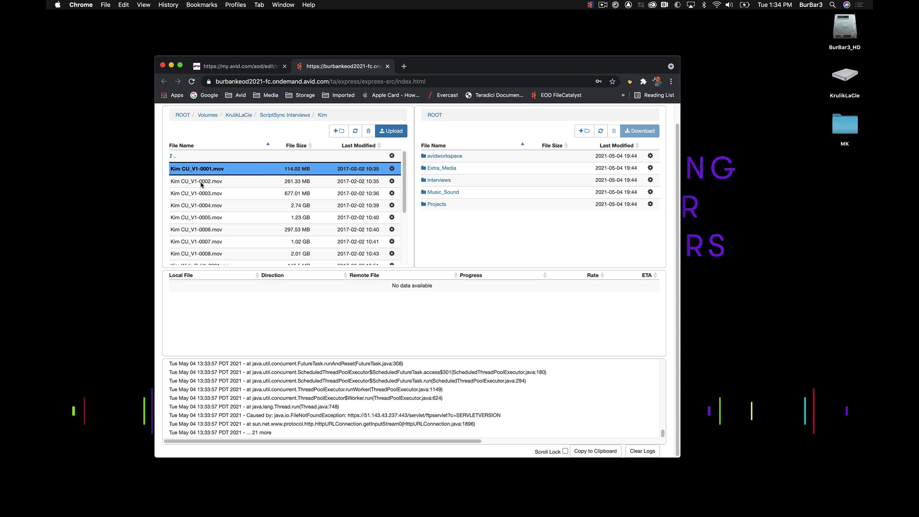
pyautogui.keyDown('shift'); pyautogui.click(201, 185); pyautogui.keyUp('shift')
pyautogui.click(396, 132)
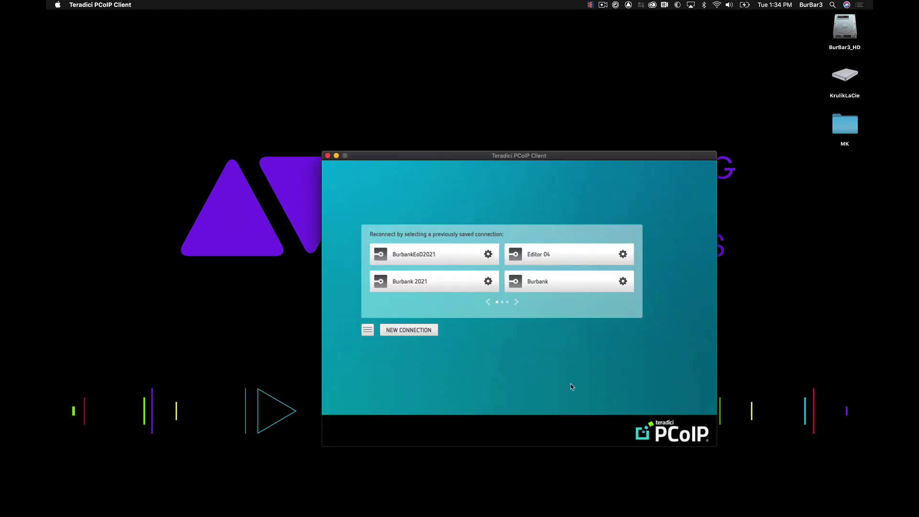
# Step: Log in through the BurbankEoD2021 connection and choose the Ready desktop mckpibnstgon
pyautogui.click(434, 258)
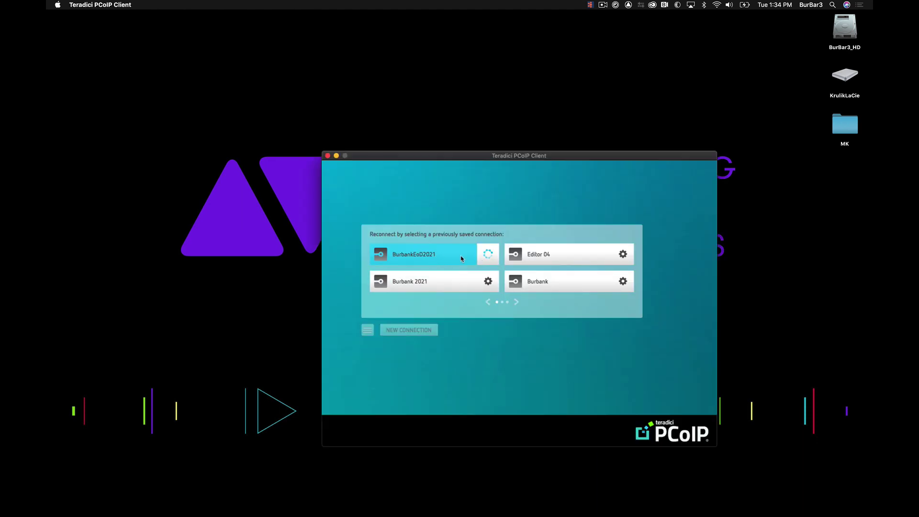
pyautogui.write('michael')
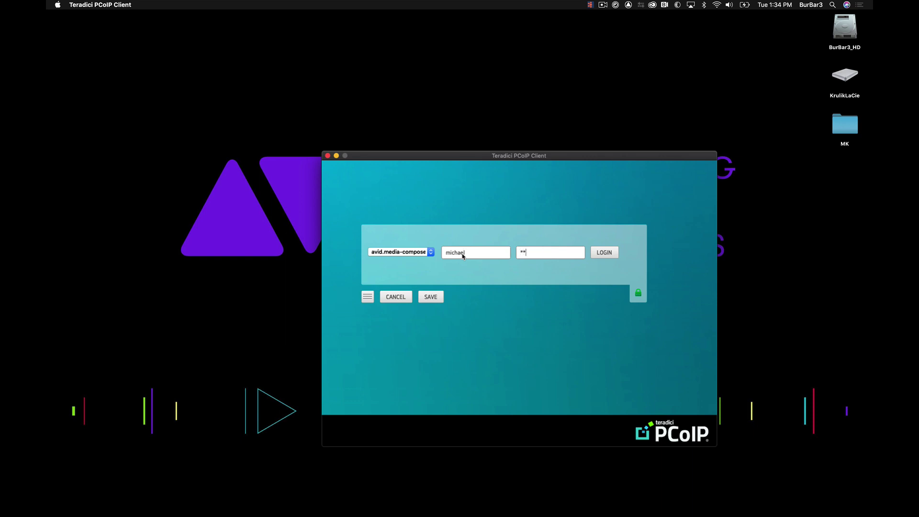
pyautogui.write('*')
pyautogui.press('Return')
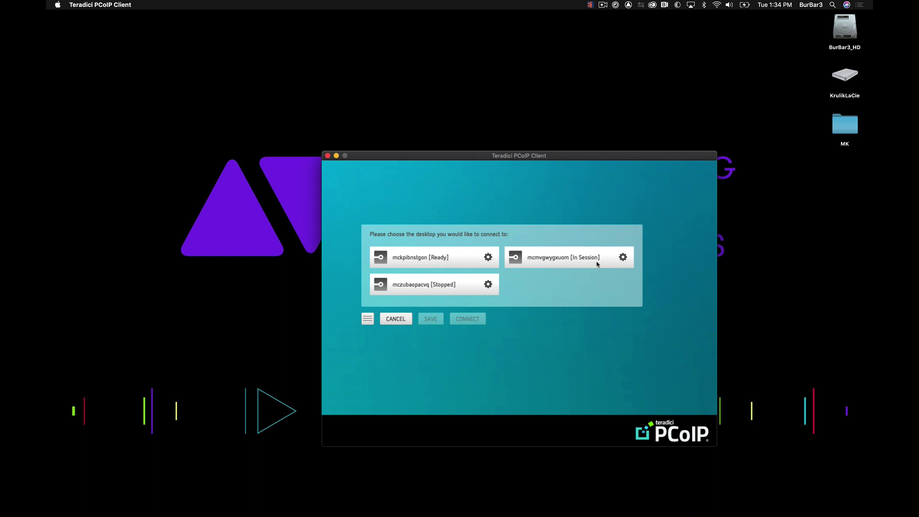
pyautogui.click(448, 258)
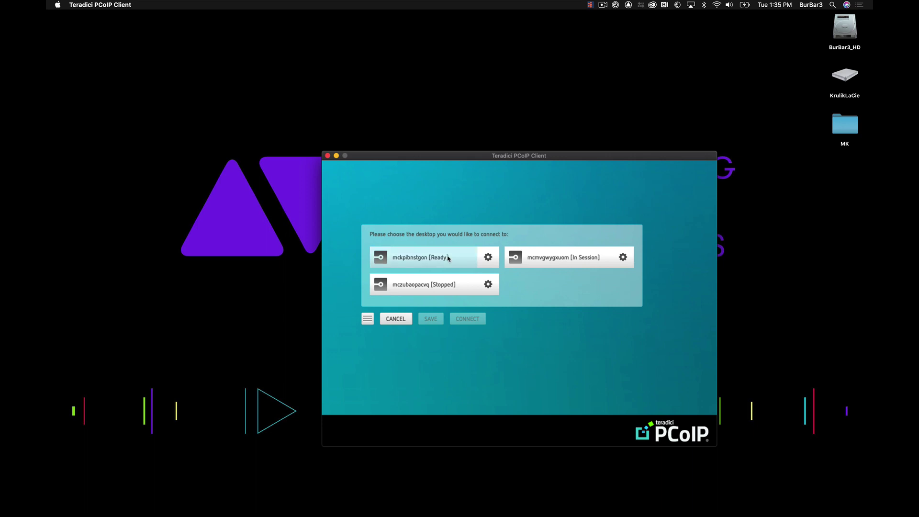
# Step: Connect to the cloud desktop, then trim the lower C3-1.new.02 audio clip's head slightly earlier
pyautogui.click(473, 319)
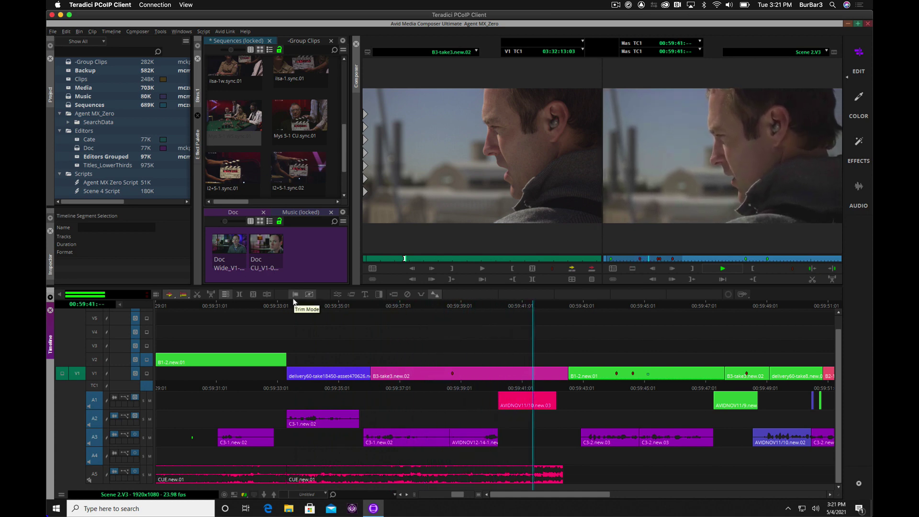
pyautogui.press('j')
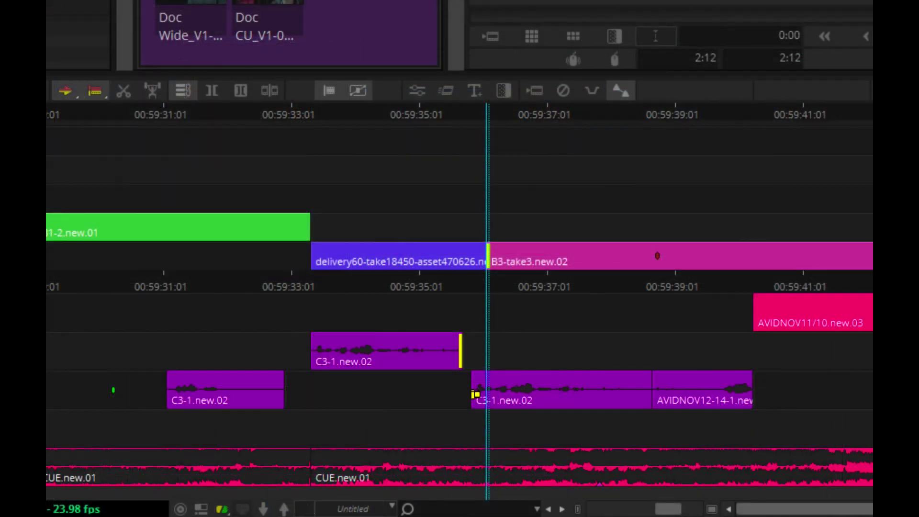
pyautogui.click(476, 394)
pyautogui.moveTo(474, 391); pyautogui.dragTo(435, 398)
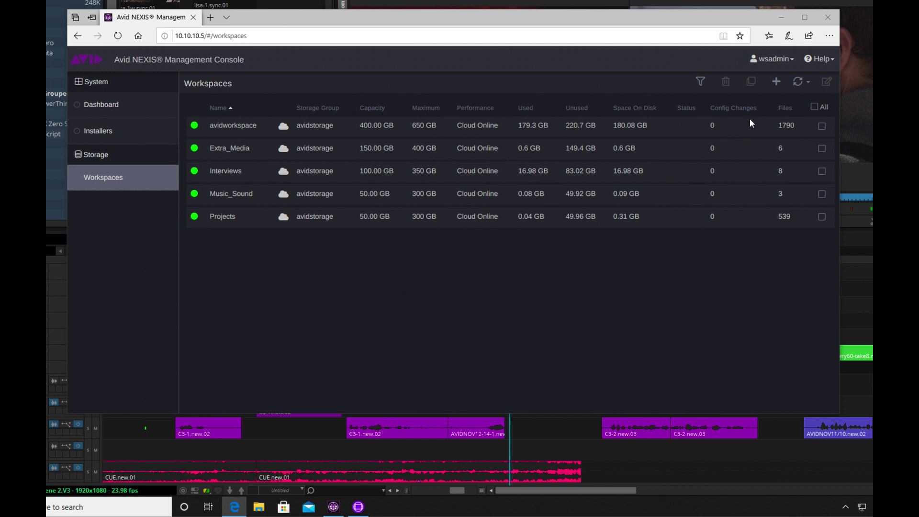
# Step: Create a new workspace named VFX in avidstorage with 100 GB capacity
pyautogui.click(776, 81)
pyautogui.doubleClick(613, 276)
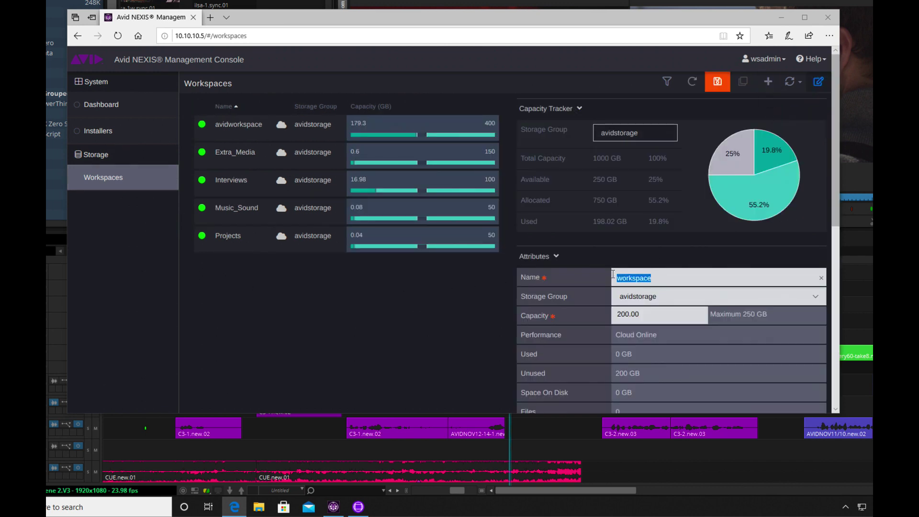
pyautogui.write('VFX')
pyautogui.doubleClick(620, 317)
pyautogui.write('100')
pyautogui.press('Return')
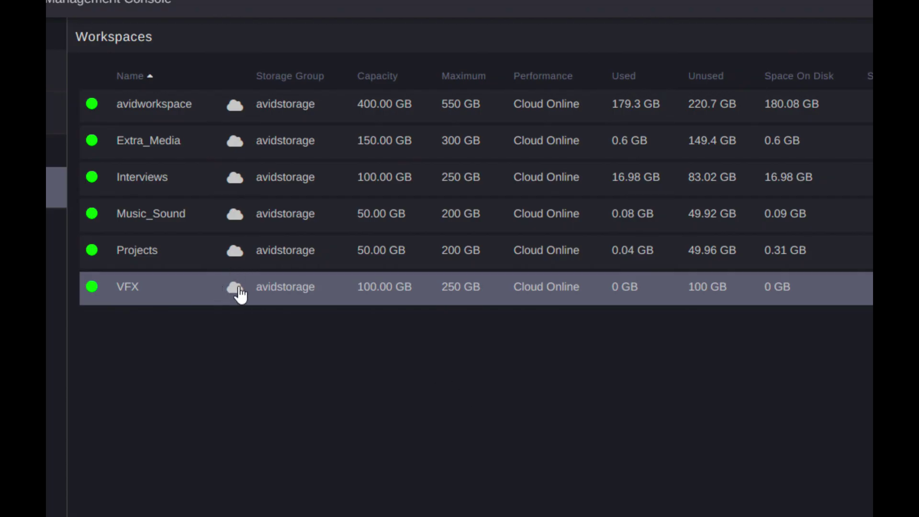
# Step: Raise the VFX workspace capacity to 153 GB, then move the playhead later and switch to the Wide angle
pyautogui.click(239, 293)
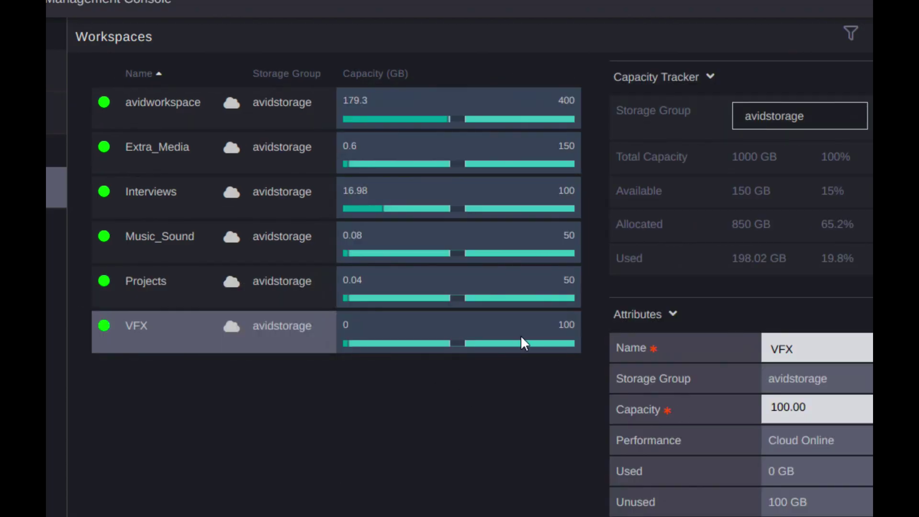
pyautogui.moveTo(462, 347); pyautogui.dragTo(529, 352)
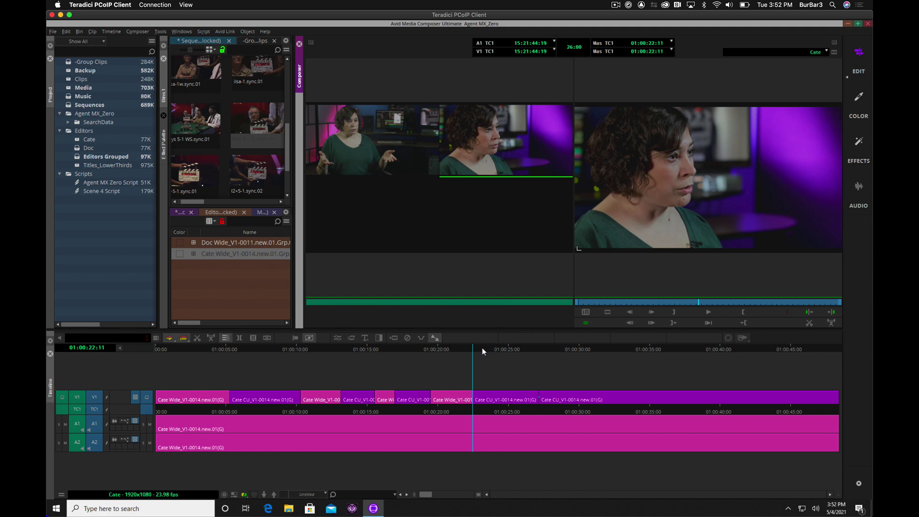
pyautogui.moveTo(481, 348); pyautogui.dragTo(377, 349)
pyautogui.click(405, 161)
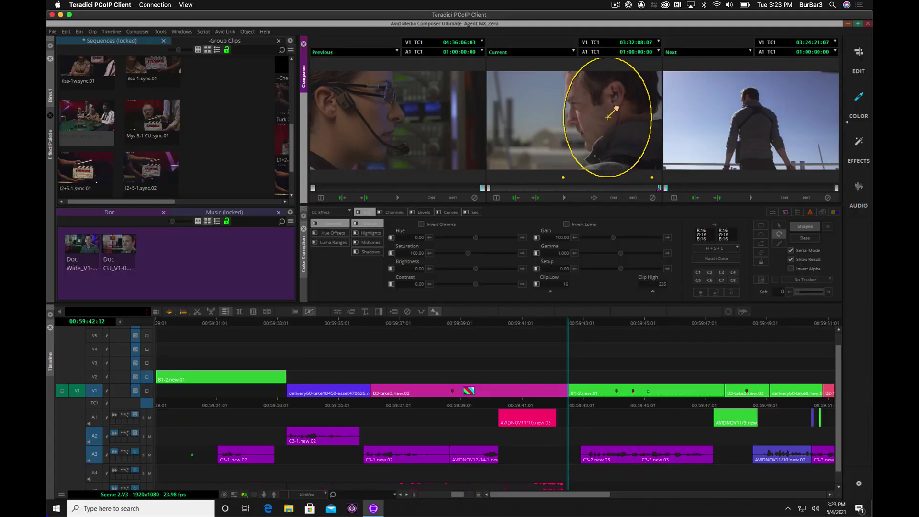
# Step: Rotate the oval mask around the face and set brightness inside it to 1.14
pyautogui.moveTo(616, 108); pyautogui.dragTo(619, 110)
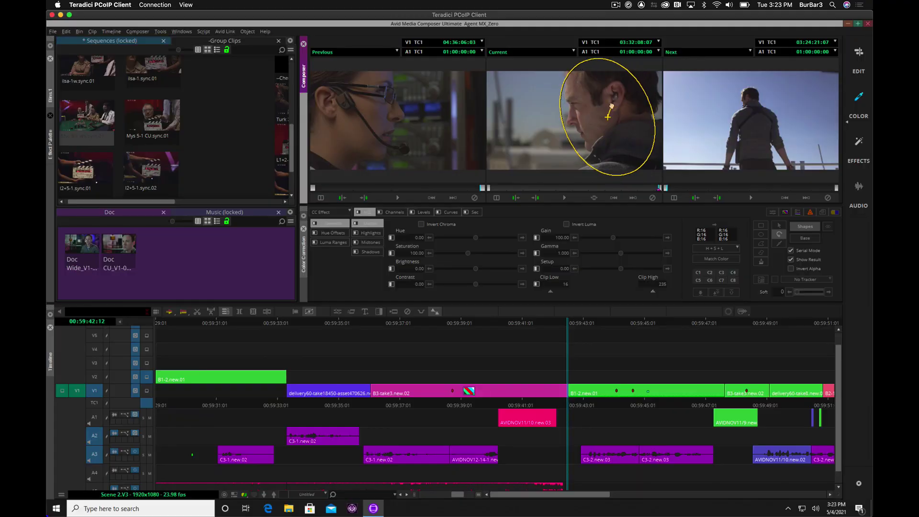
pyautogui.moveTo(475, 270); pyautogui.dragTo(472, 273)
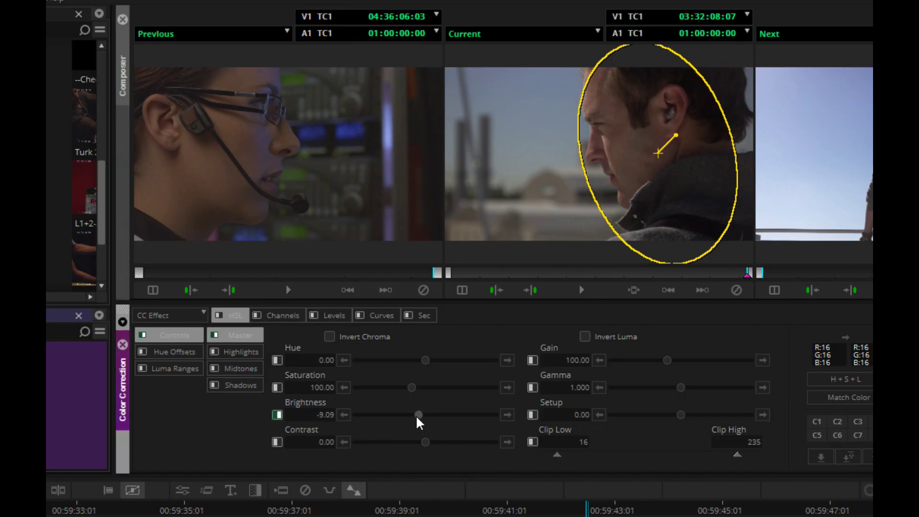
pyautogui.moveTo(419, 423); pyautogui.dragTo(442, 424)
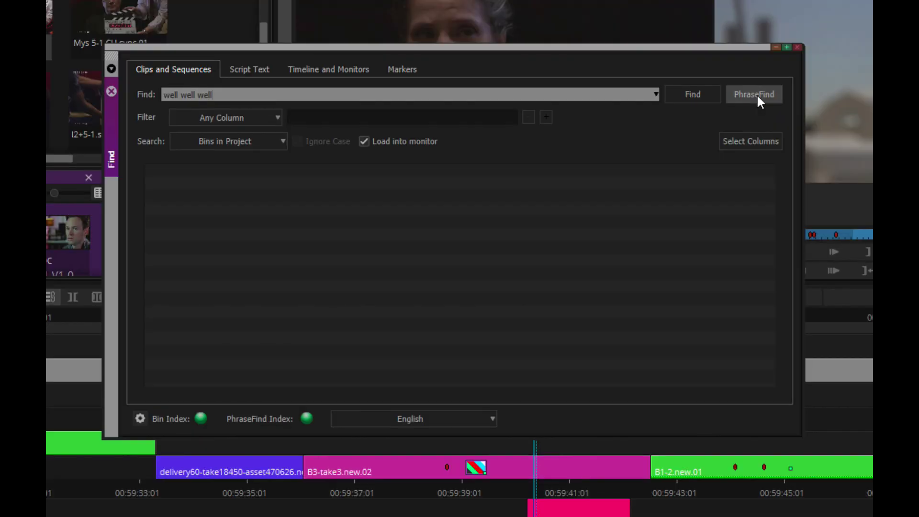
# Step: Run a PhraseFind search for "well well well" and open the ScriptSync settings
pyautogui.click(757, 94)
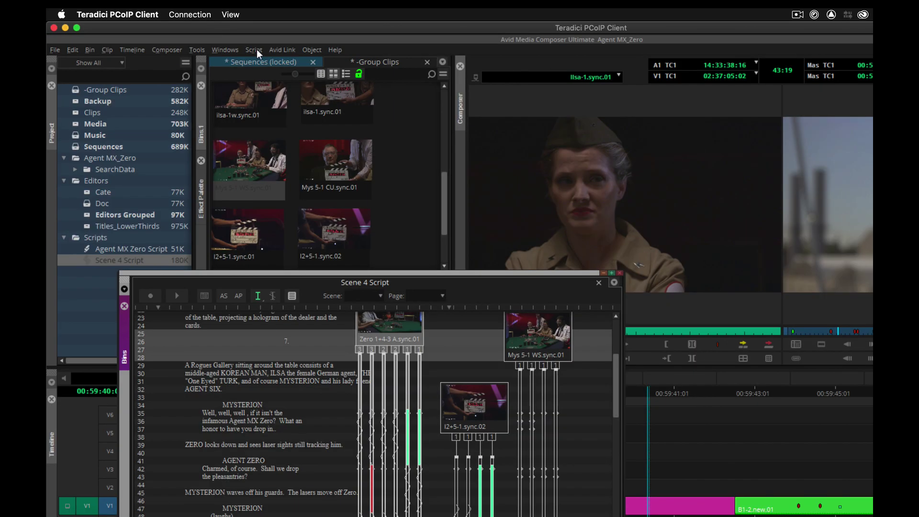
pyautogui.click(257, 50)
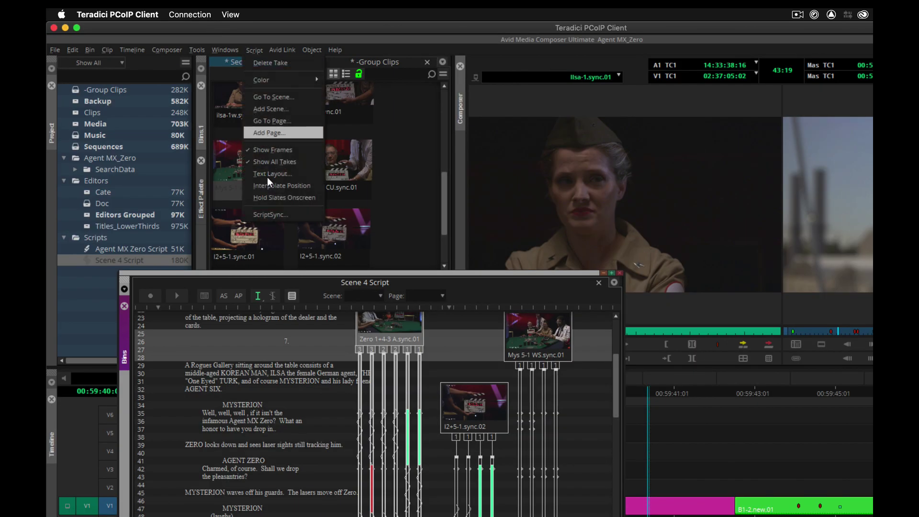
pyautogui.click(280, 215)
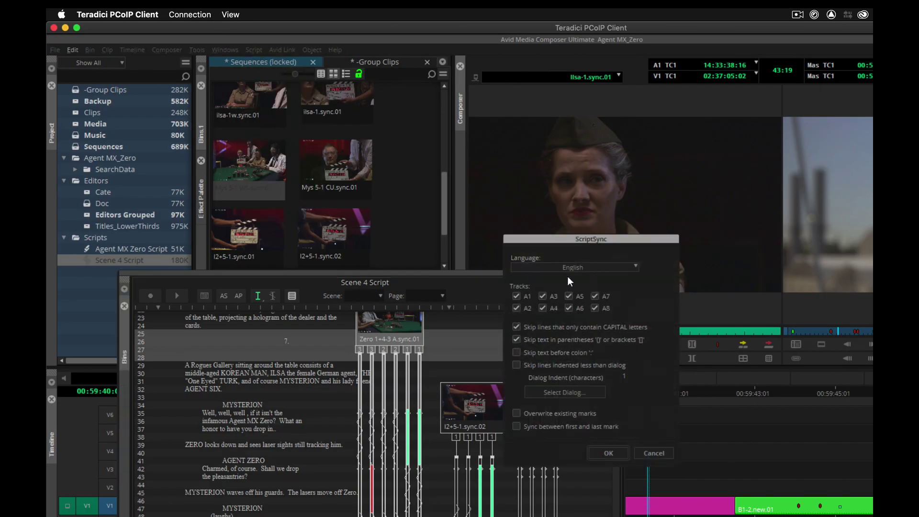